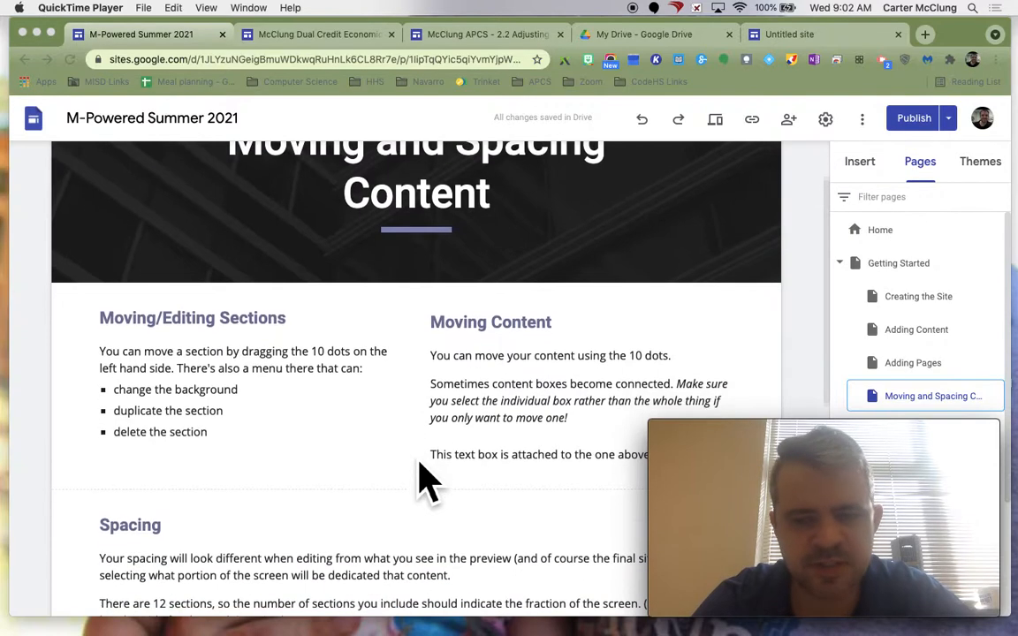
Step: Try the Emphasis 2 background on the Moving/Editing Sections section and set it back to Regular
scroll(428, 482, up, 2)
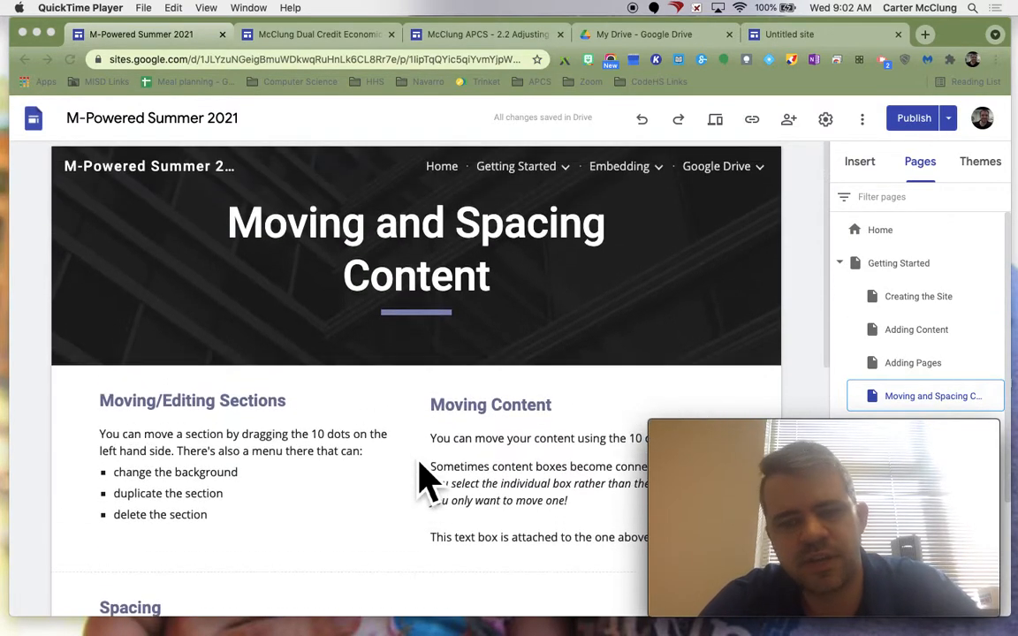
click(398, 500)
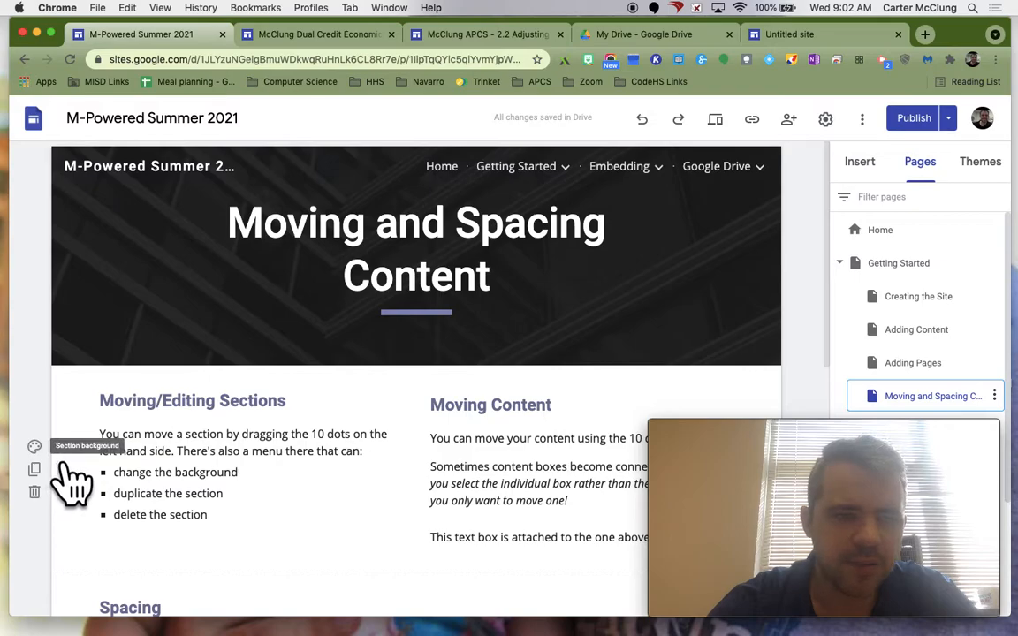
click(133, 533)
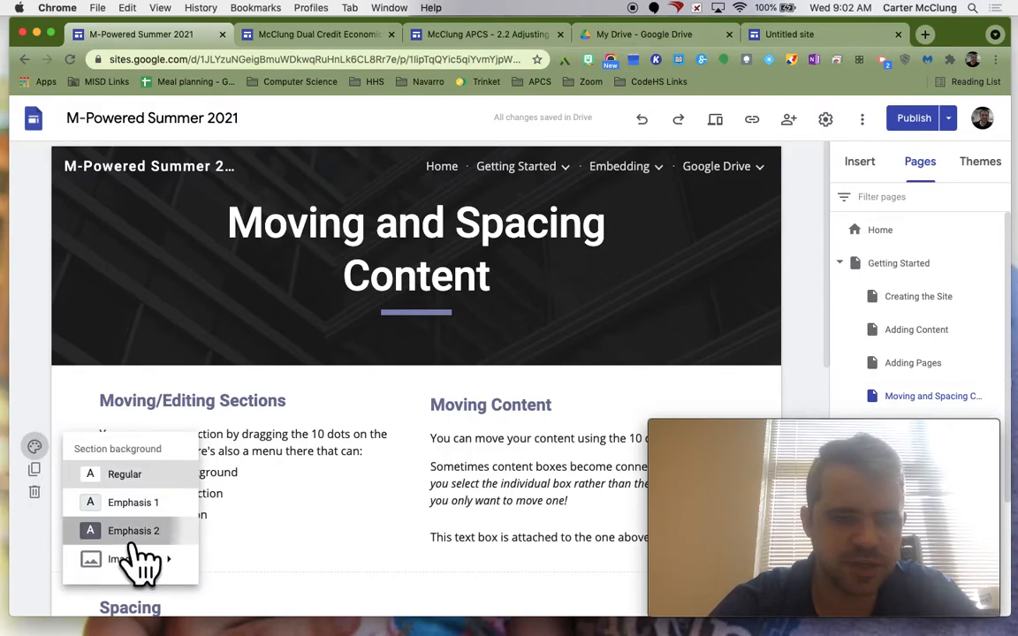
click(37, 447)
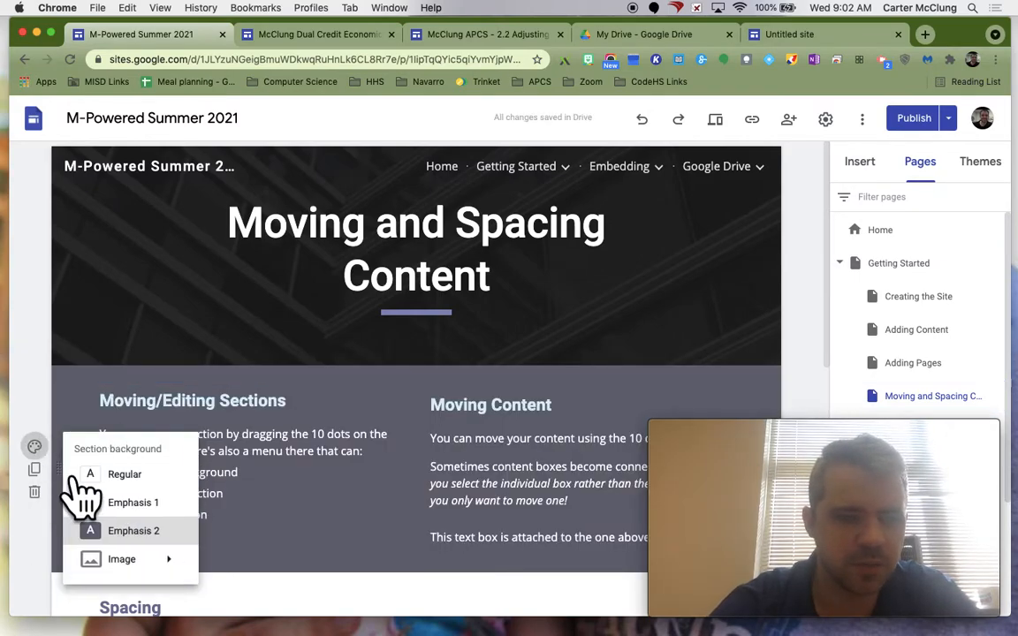
click(128, 475)
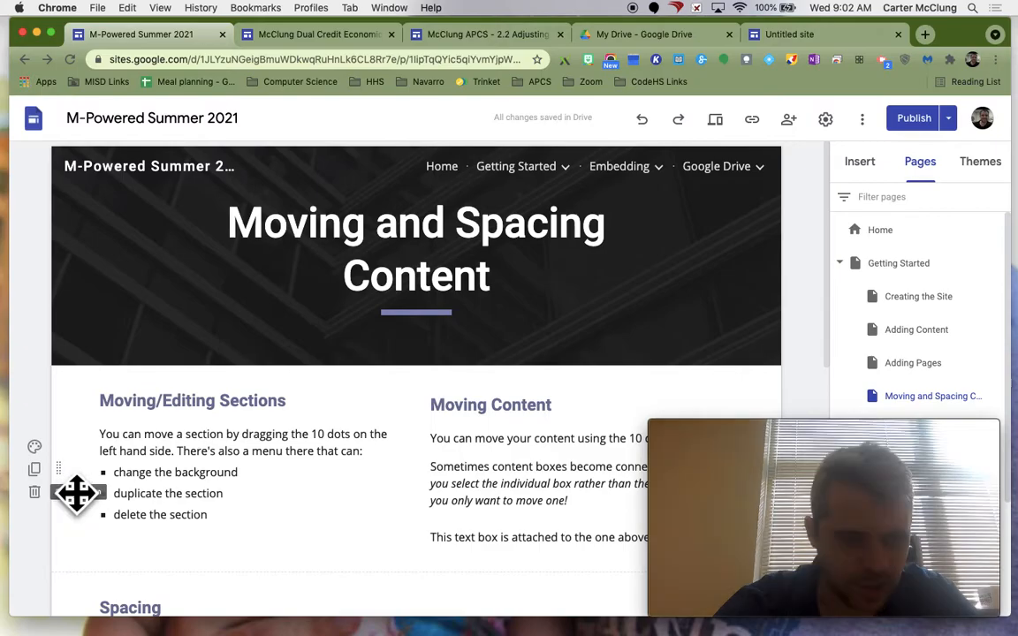
Step: Move the Moving/Editing Sections section below the Spacing section and back above it
drag(82, 486, 82, 398)
scroll(156, 303, up, 3)
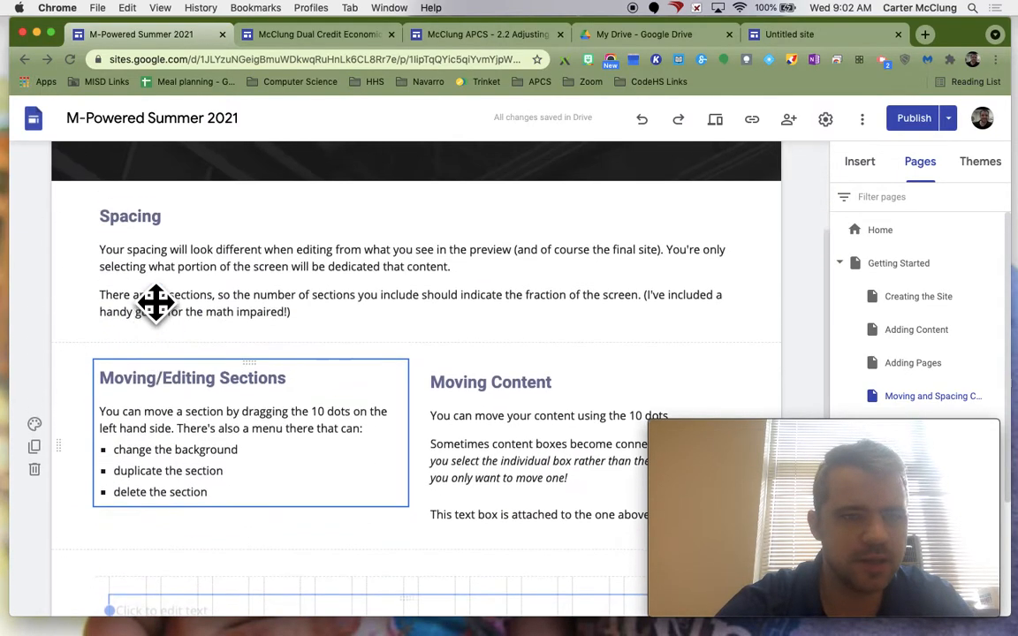
drag(82, 466, 76, 252)
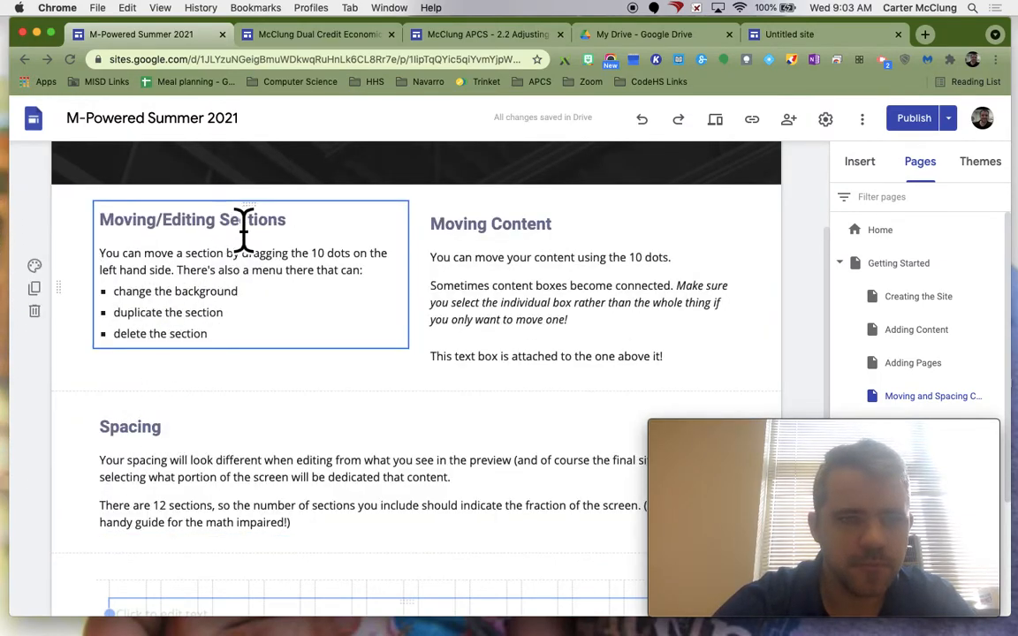
Step: Try moving only the Moving Content text box beneath the Moving/Editing Sections text, and undo the move
click(492, 262)
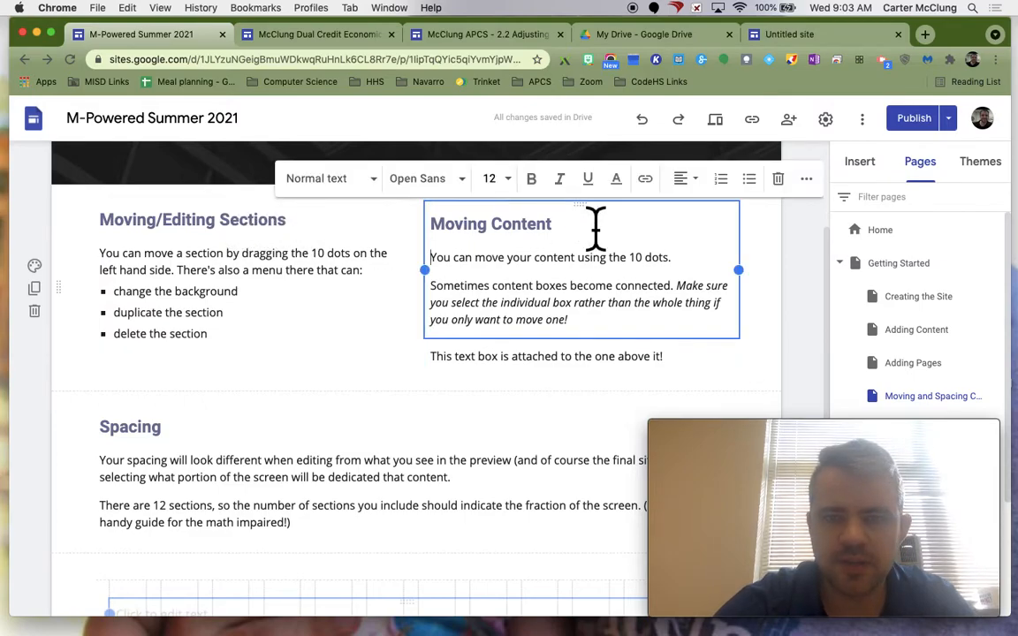
drag(606, 225, 166, 369)
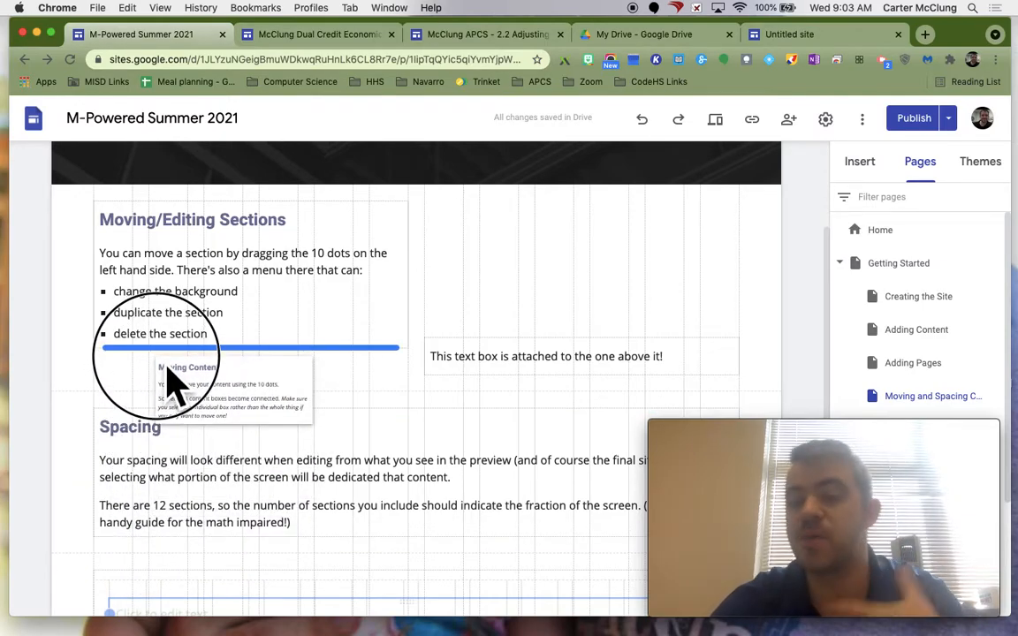
drag(166, 369, 199, 360)
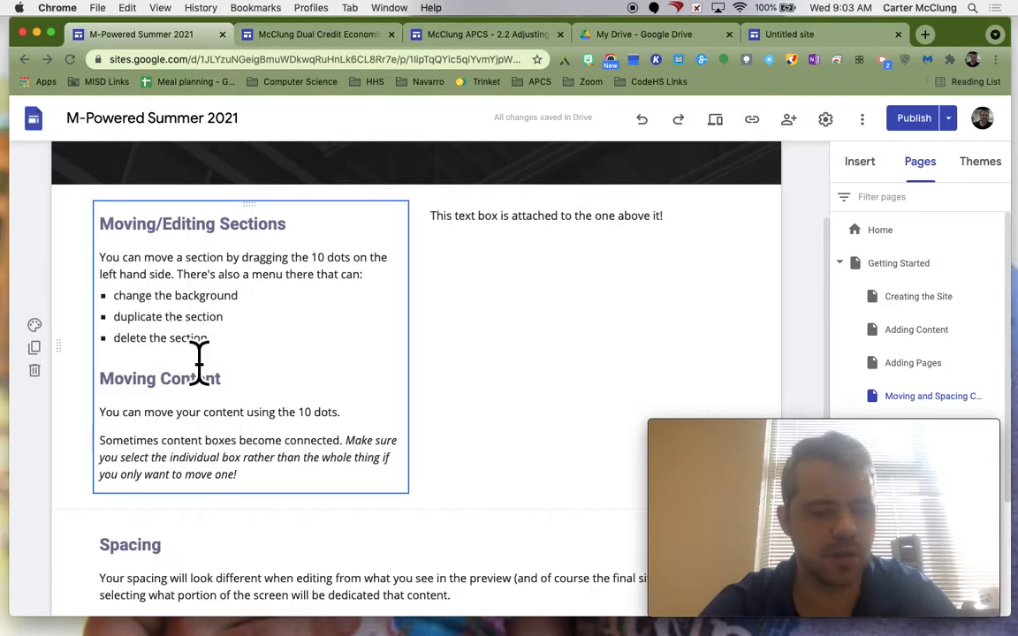
key(super+z)
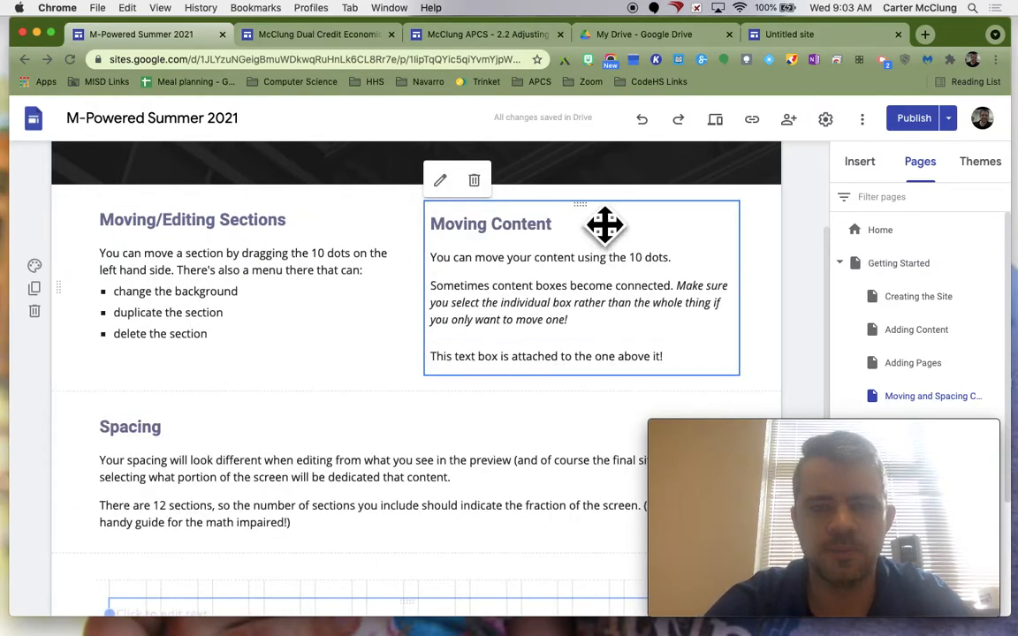
Step: Try moving the Moving Content text box into its own section above Spacing, and undo the move
drag(602, 223, 473, 404)
scroll(473, 409, down, 4)
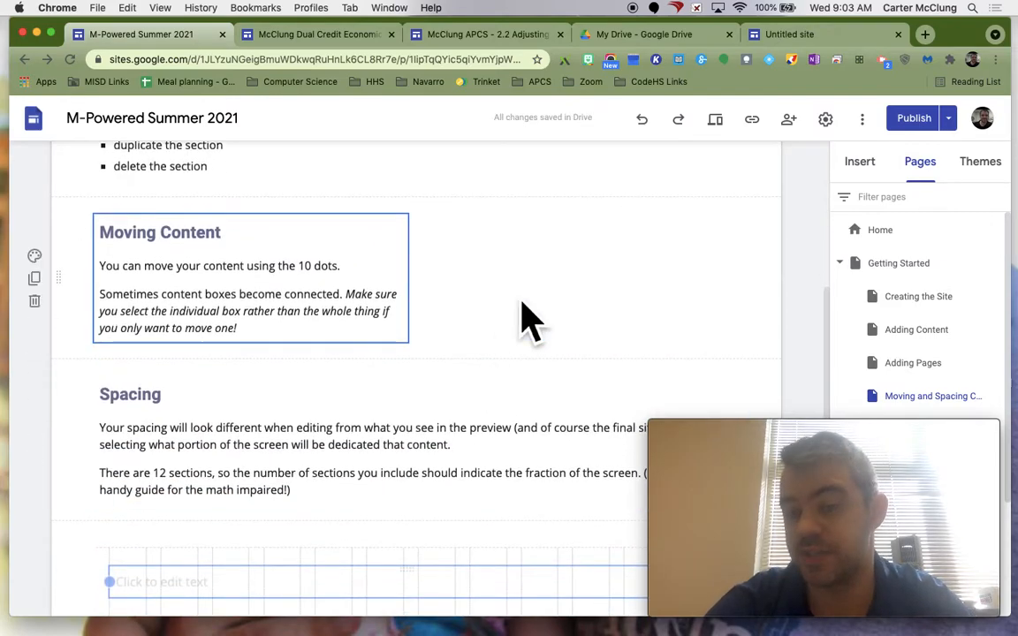
key(super+z)
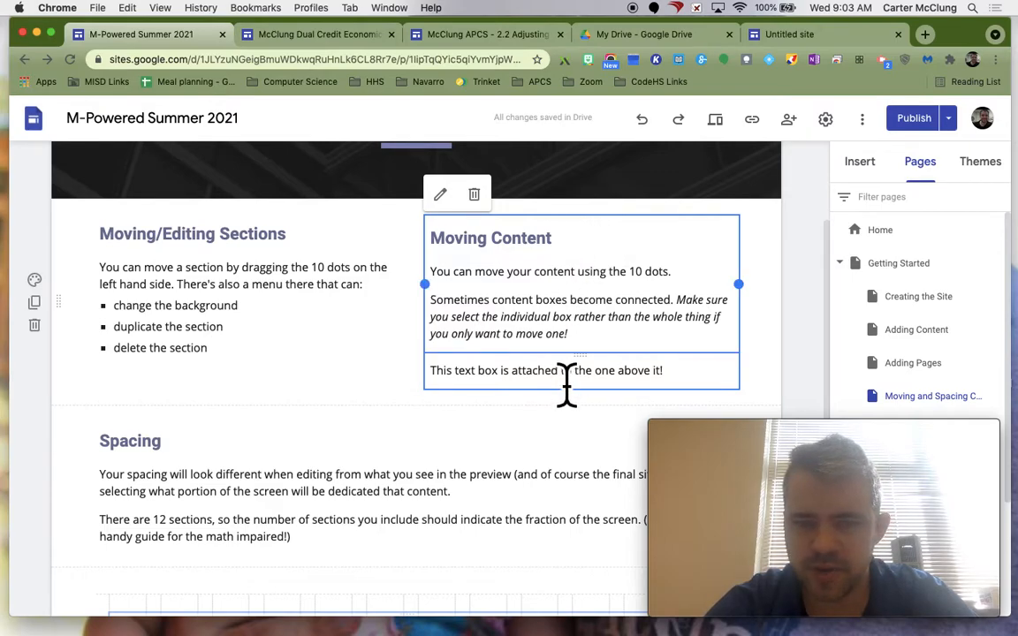
Step: Select the connected Moving Content group, try moving it whole beneath the Moving/Editing Sections text, and undo the move
click(567, 385)
click(566, 277)
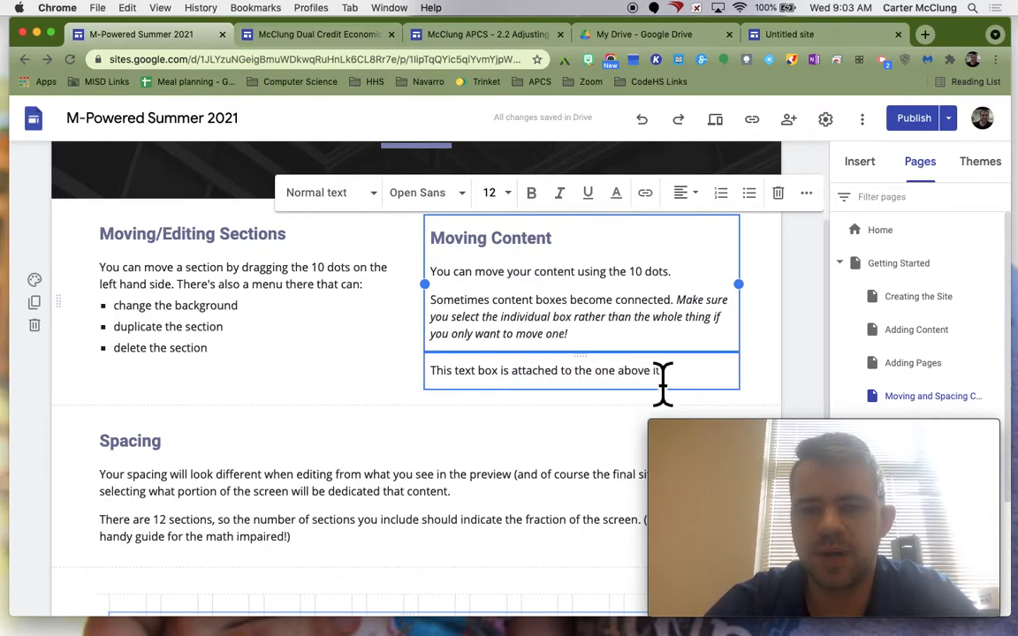
click(710, 382)
click(698, 261)
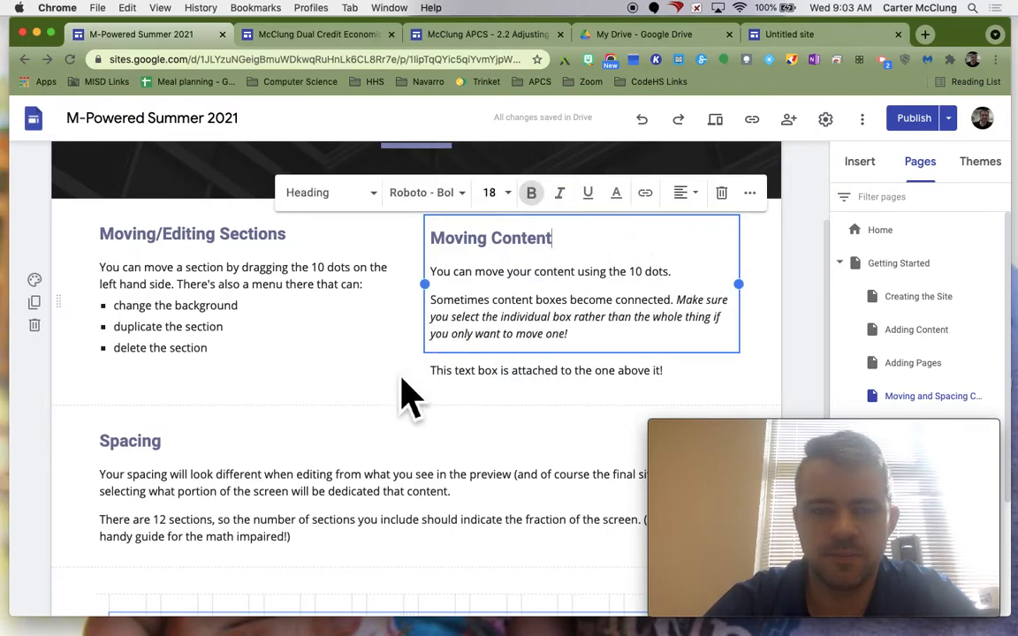
click(450, 395)
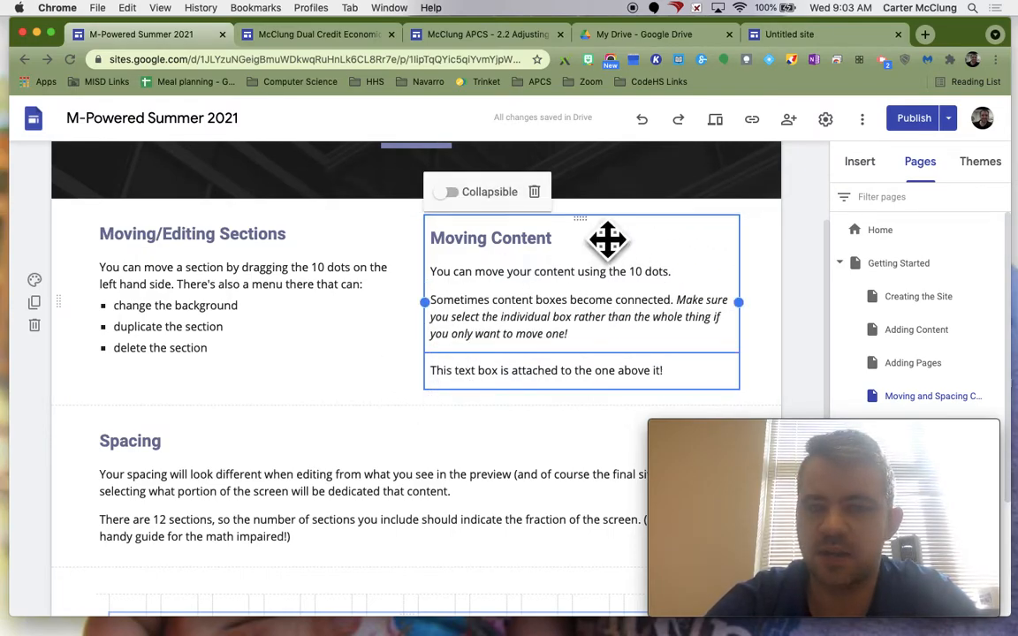
drag(605, 239, 263, 387)
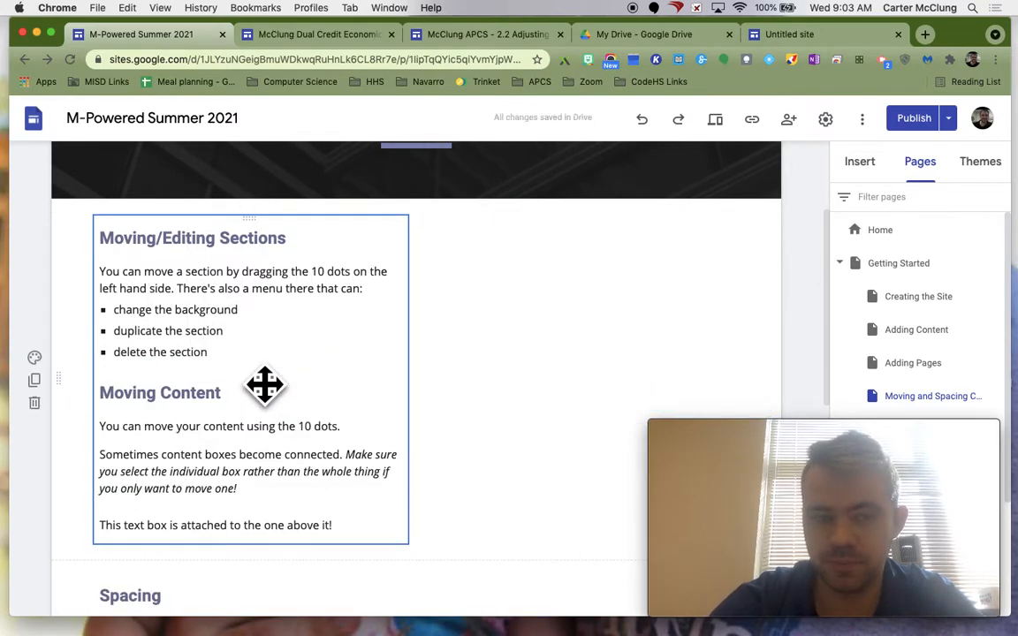
key(super+z)
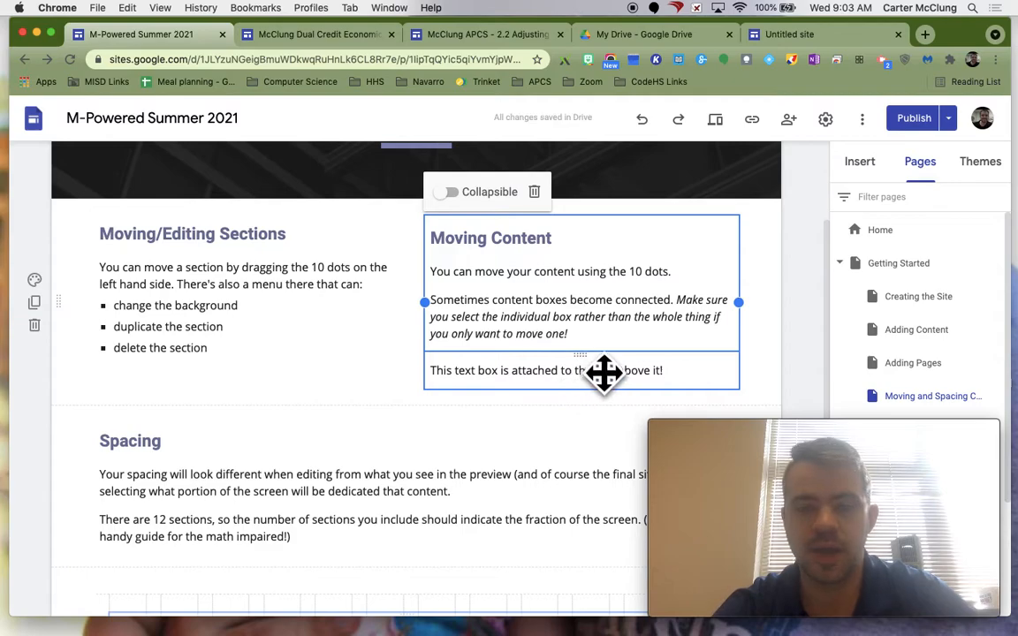
Step: Try moving the attached text box under Moving Content into a separate section above Spacing, and undo the move
click(637, 378)
drag(604, 372, 397, 419)
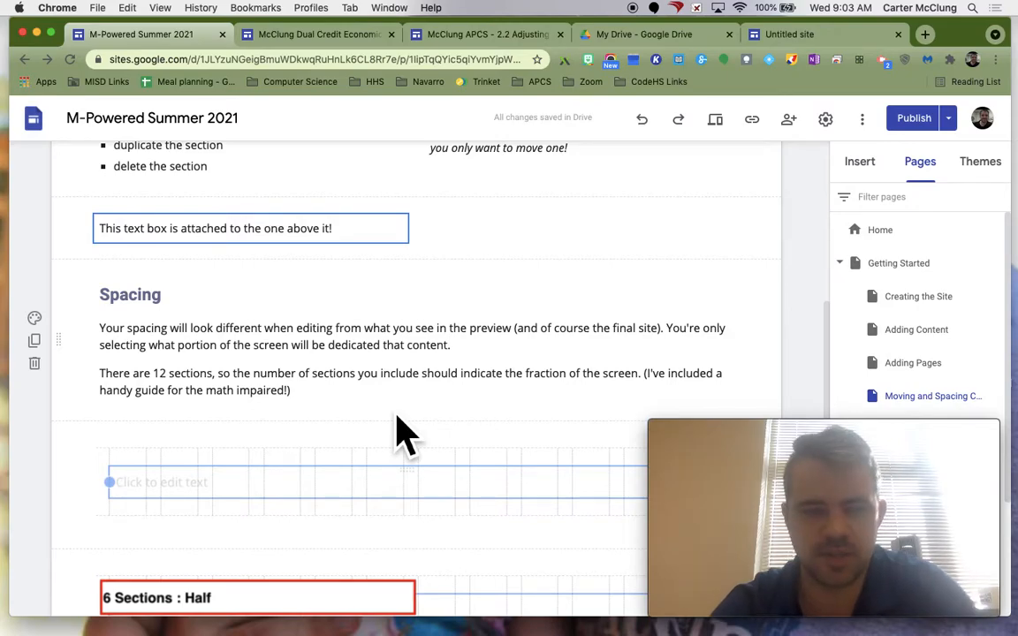
key(super+z)
scroll(451, 280, up, 2)
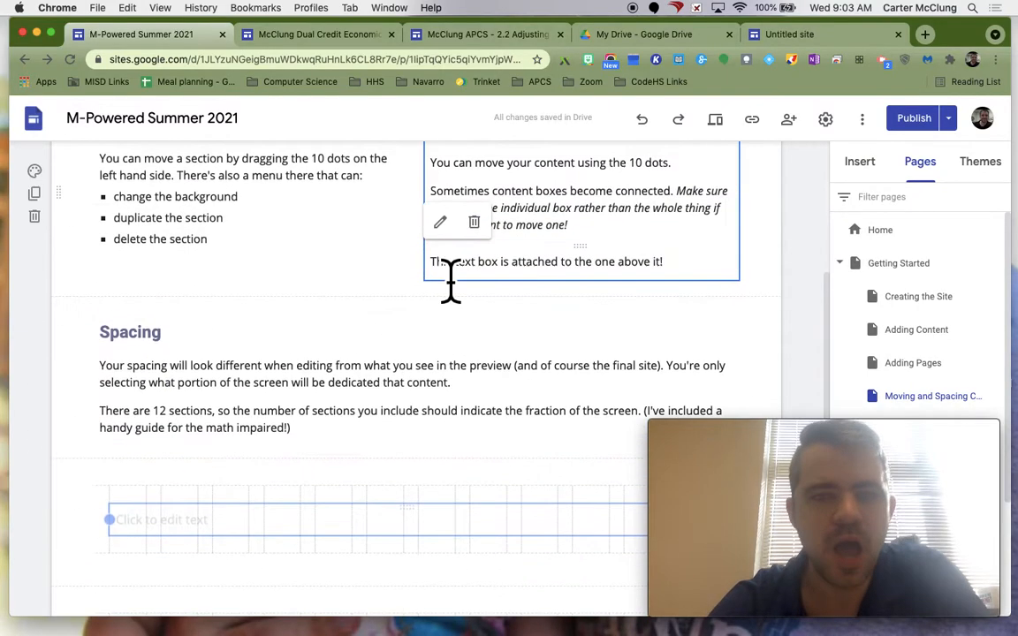
Step: Narrow the Spacing text box to 4 grid sections, a third of the page width
scroll(451, 279, down, 3)
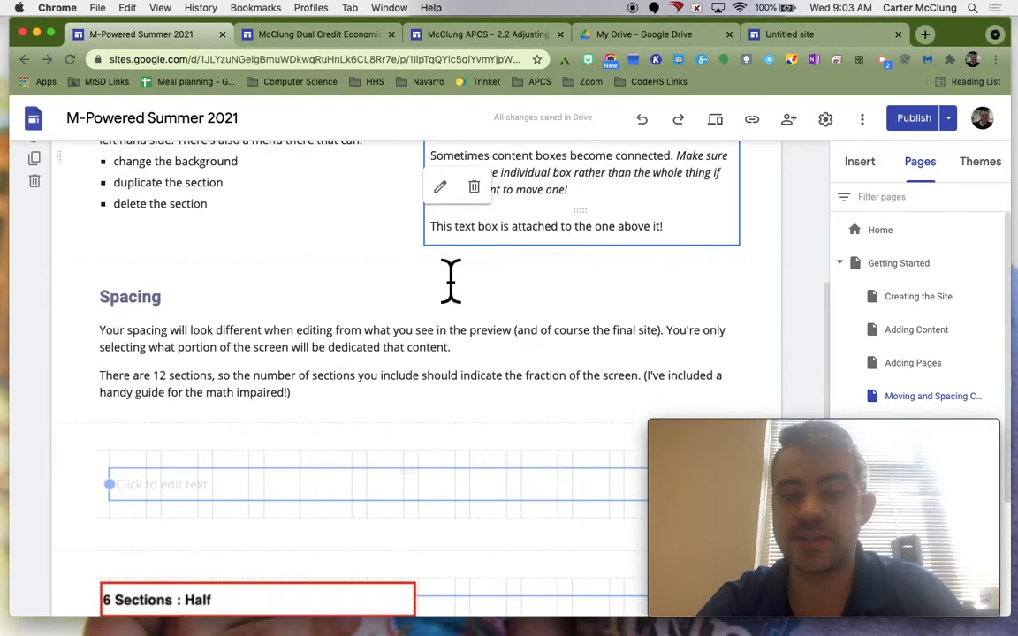
scroll(451, 280, down, 2)
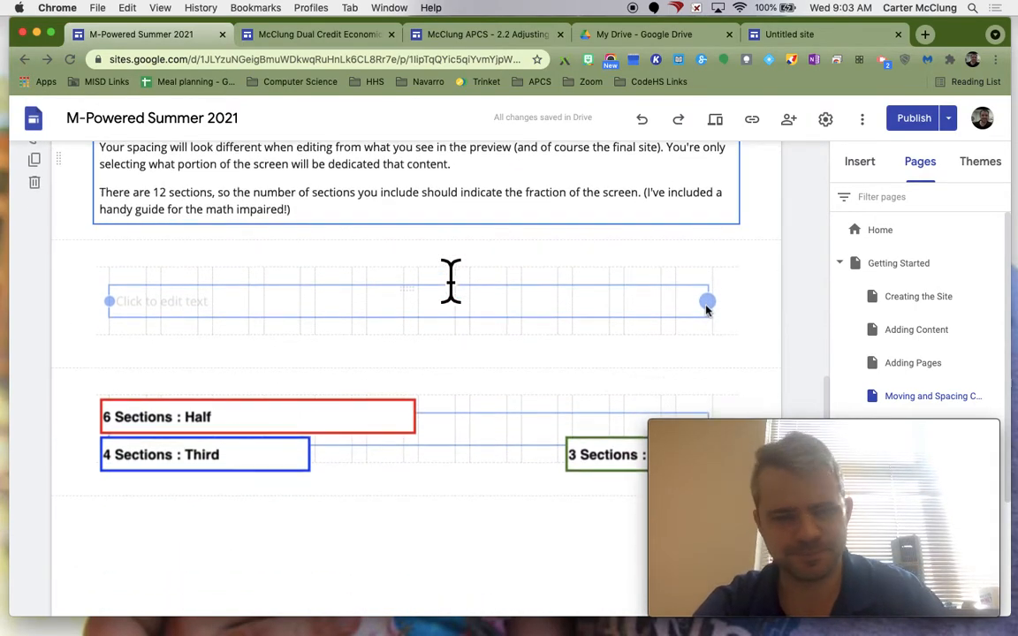
scroll(451, 279, up, 2)
click(486, 265)
drag(756, 263, 326, 357)
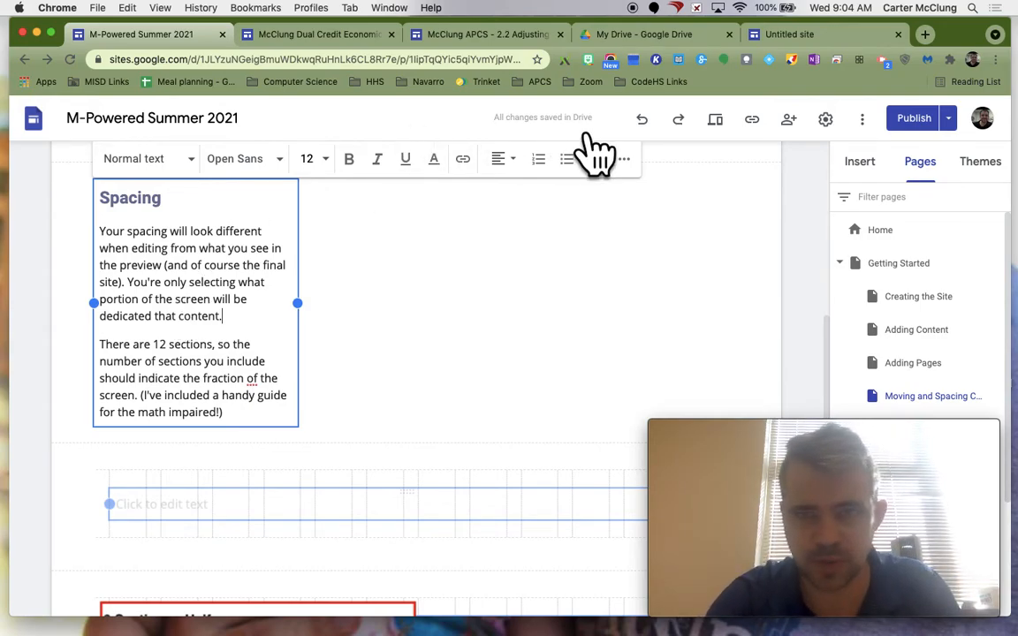
Step: Preview the Spacing text on the page, narrow the browser window slightly, and return to the editor
click(723, 124)
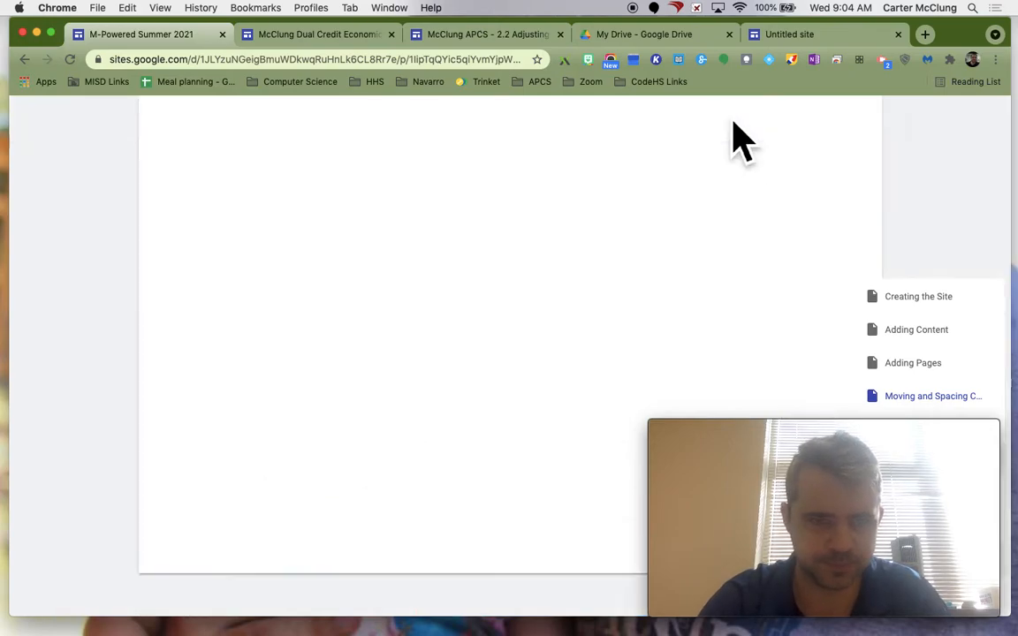
scroll(545, 405, down, 5)
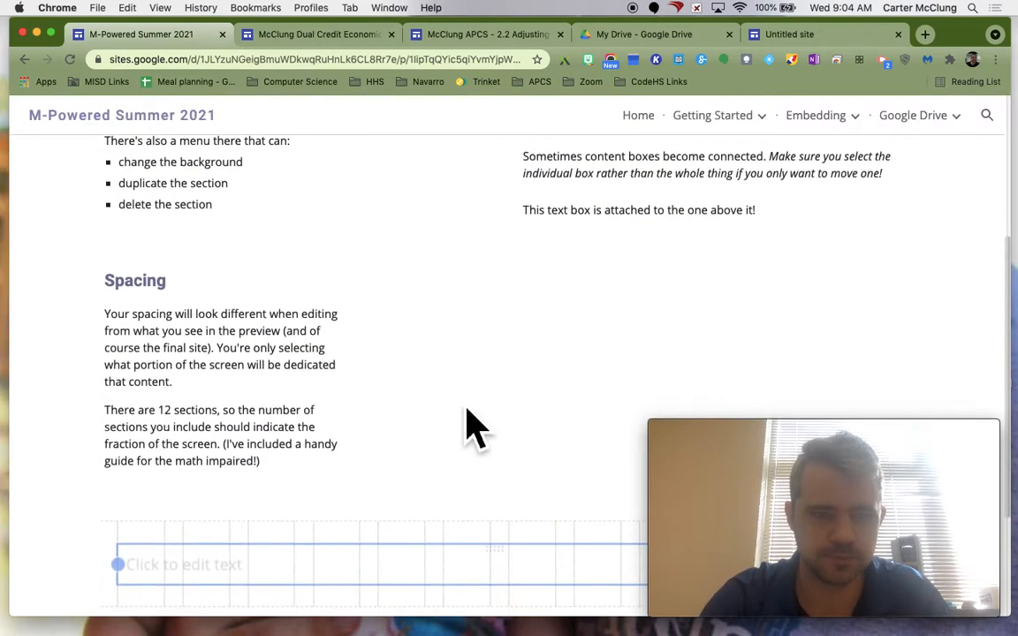
drag(1013, 316, 966, 336)
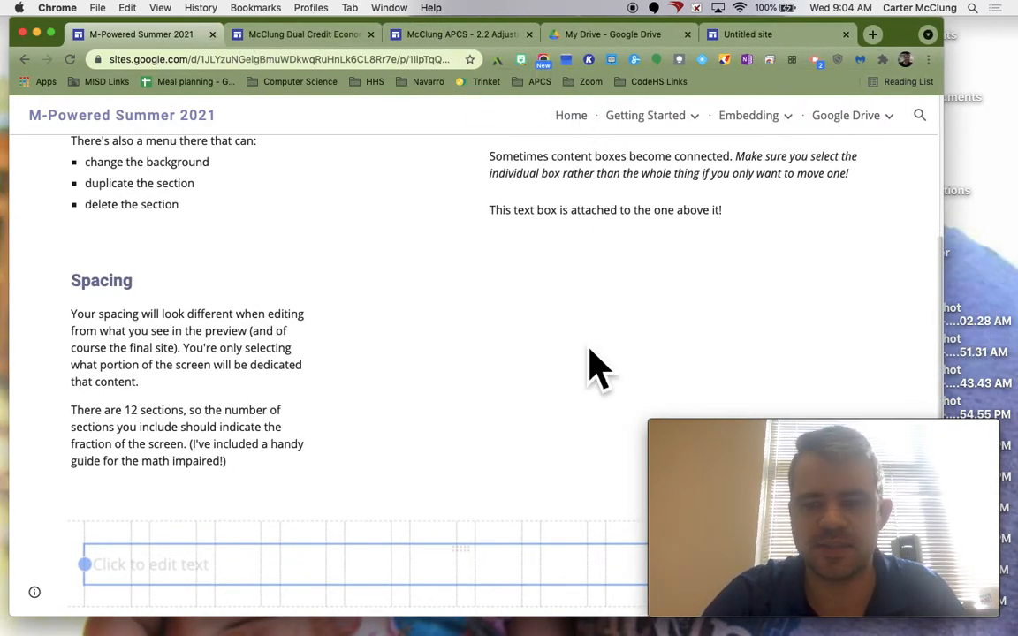
click(835, 447)
drag(864, 465, 849, 314)
click(841, 580)
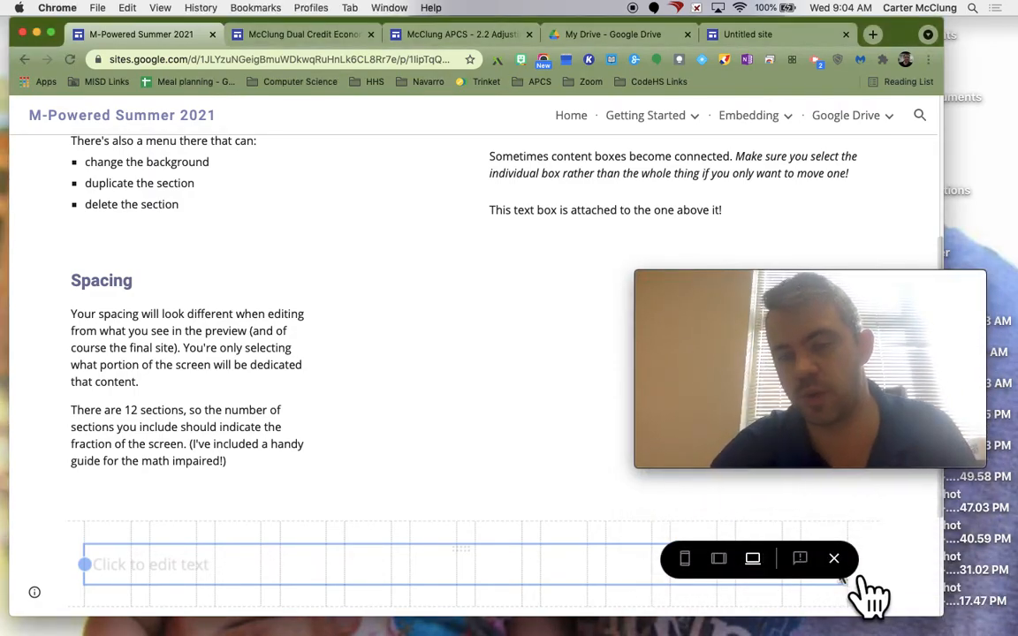
click(845, 563)
drag(823, 303, 831, 433)
Step: Widen the Spacing text box to the full 12-section page width
scroll(540, 431, down, 3)
right_click(484, 417)
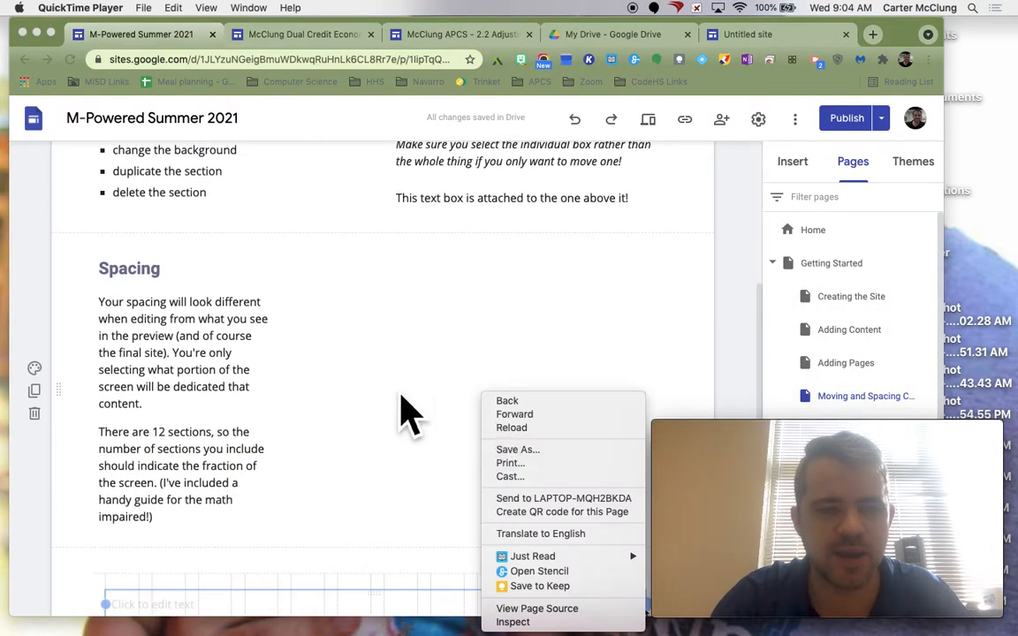
click(314, 360)
click(315, 364)
click(259, 399)
drag(297, 410, 643, 354)
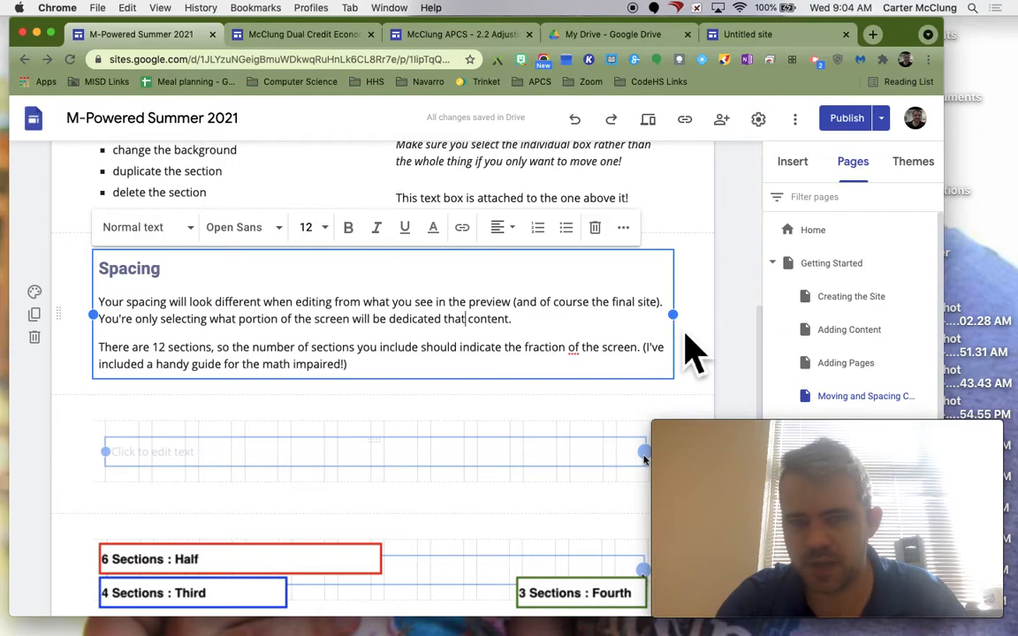
Step: Resize the Spacing text box to half the page width, to a third, and back to full width
drag(694, 338, 380, 336)
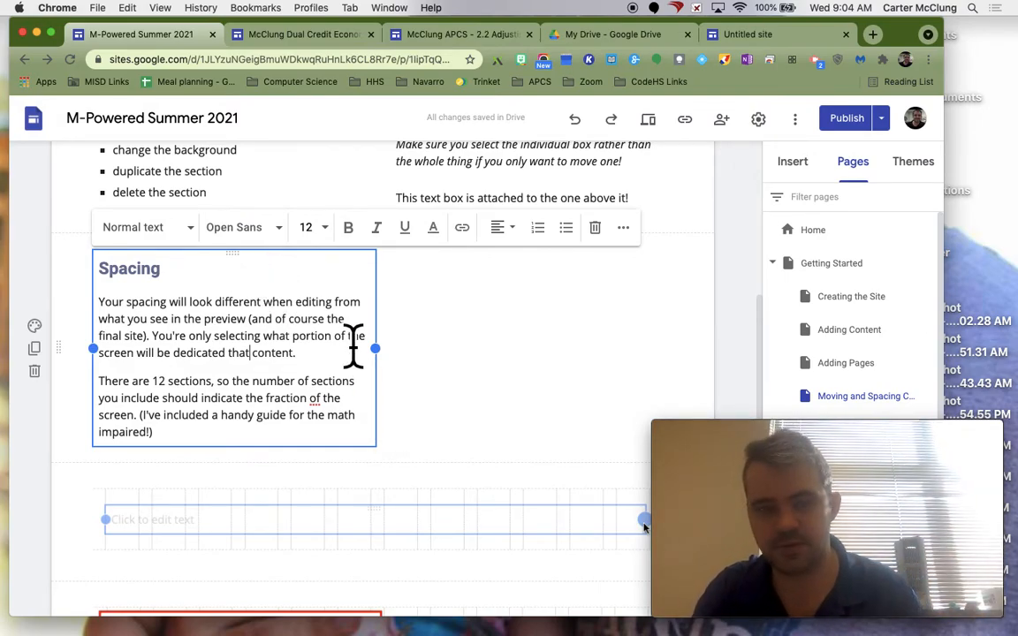
drag(394, 365, 291, 363)
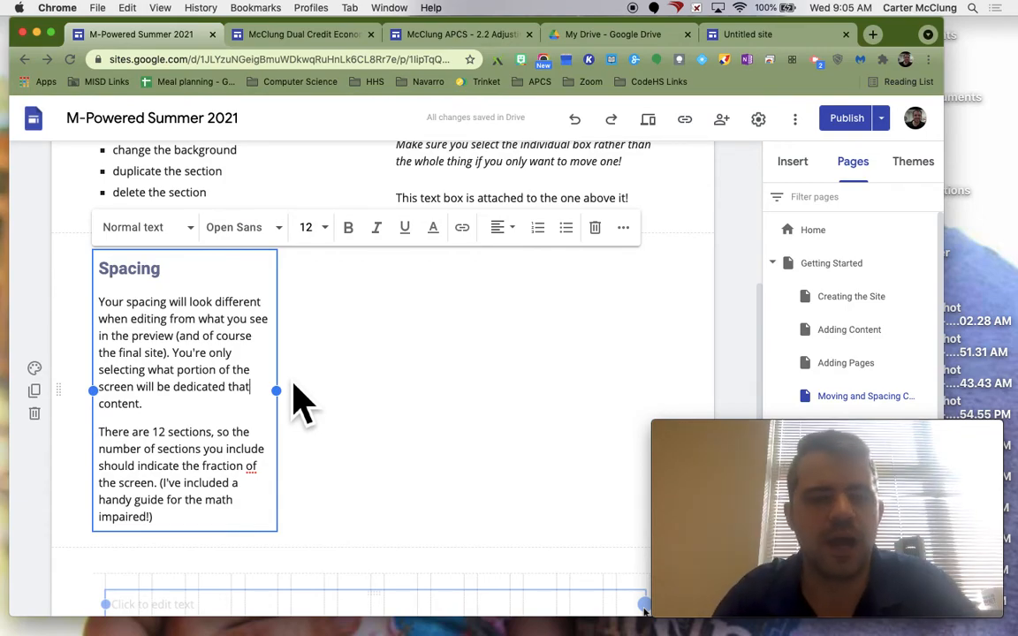
drag(281, 396, 652, 421)
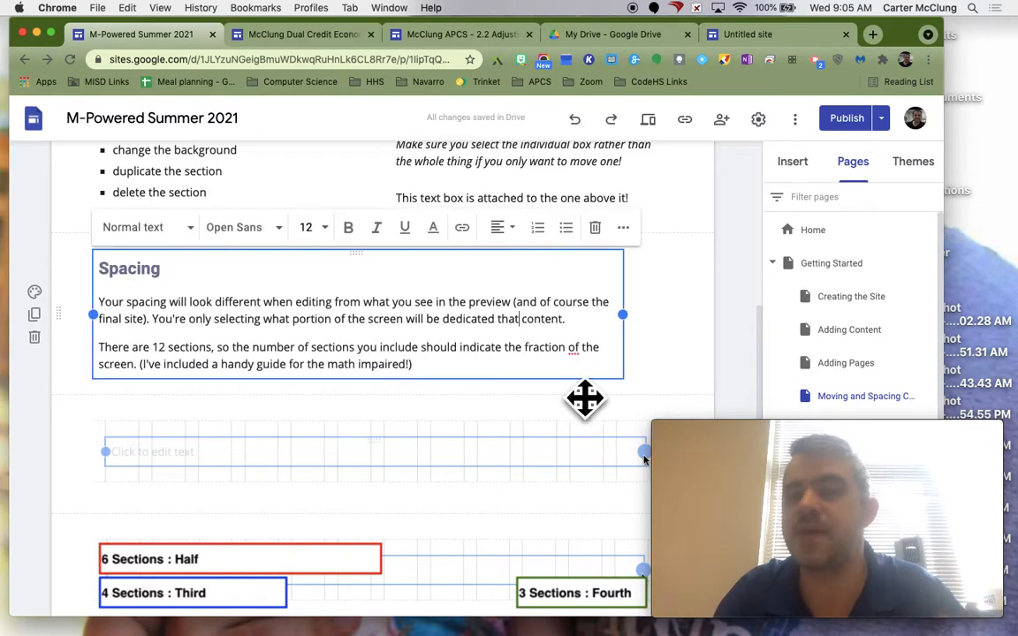
drag(646, 334, 680, 332)
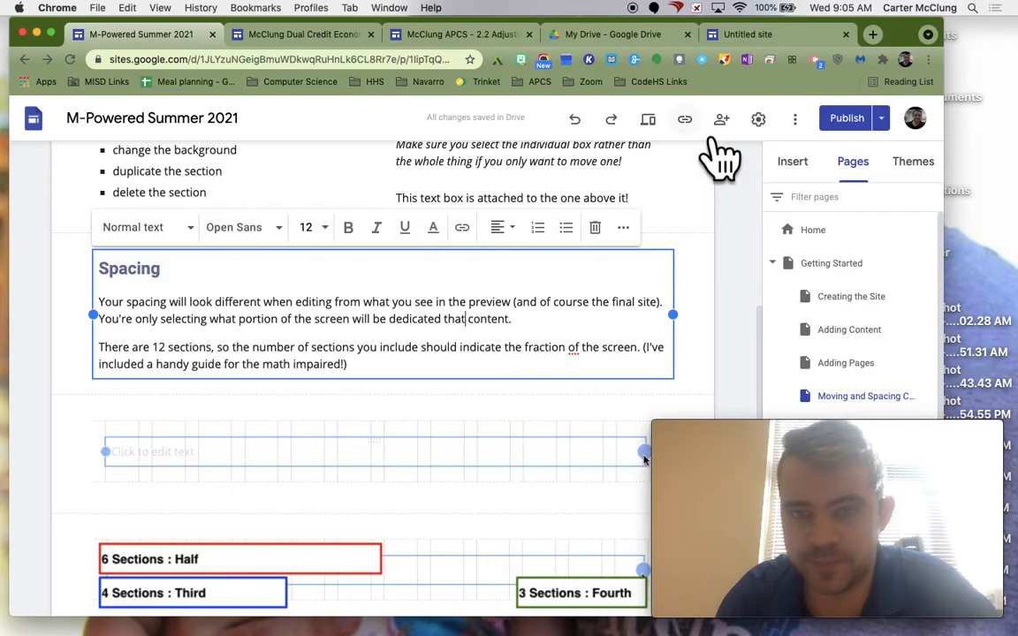
Step: Preview the page to examine how the full-width Spacing text is laid out
click(650, 124)
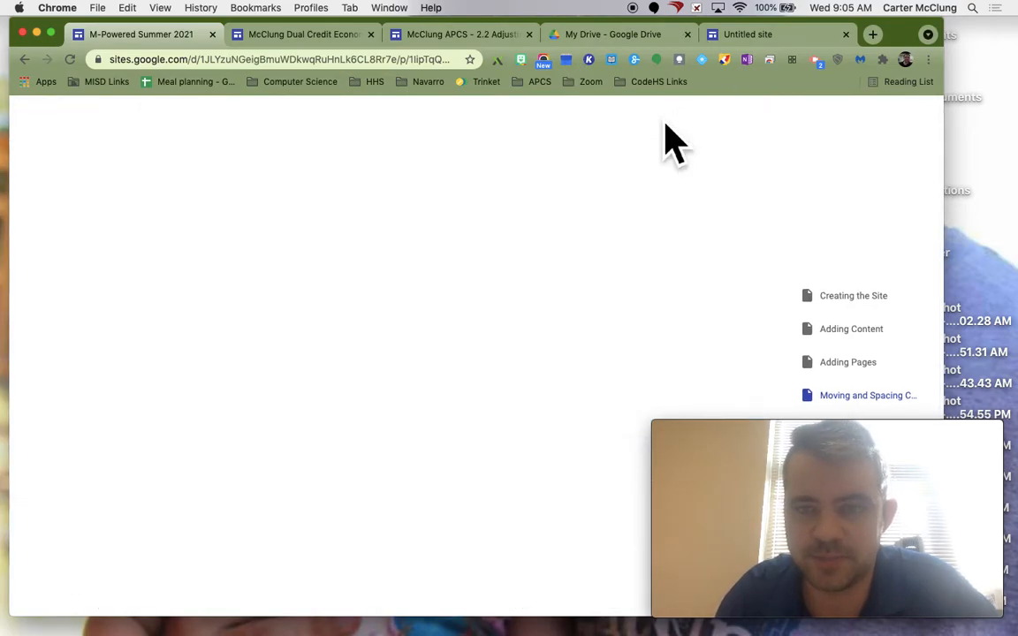
scroll(716, 255, down, 5)
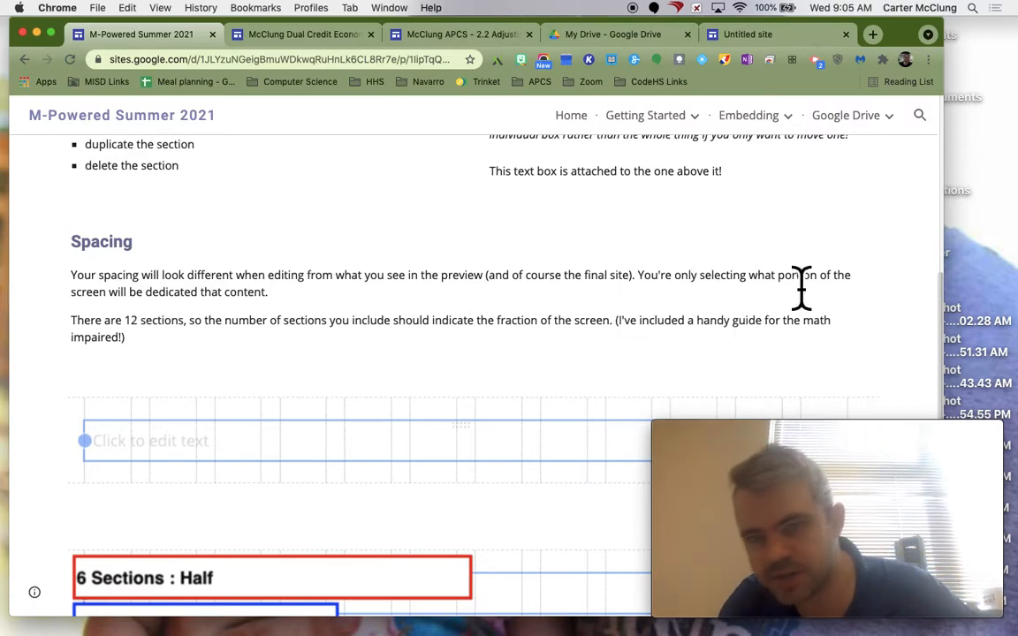
Step: Move the Movie Recording window off the preview controls and exit the page preview
scroll(853, 341, up, 3)
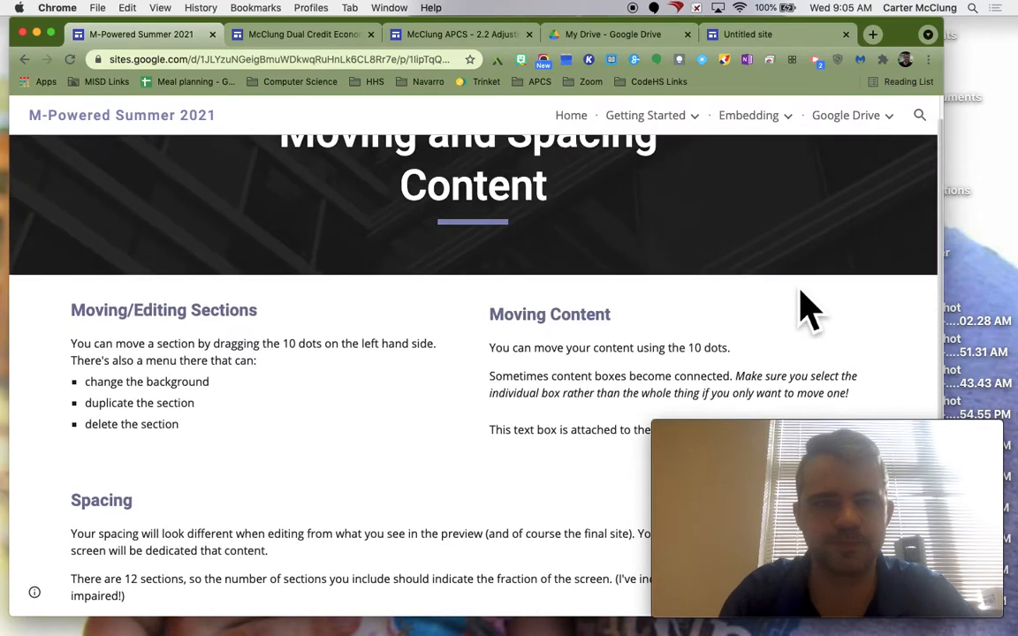
click(792, 476)
drag(786, 430, 774, 262)
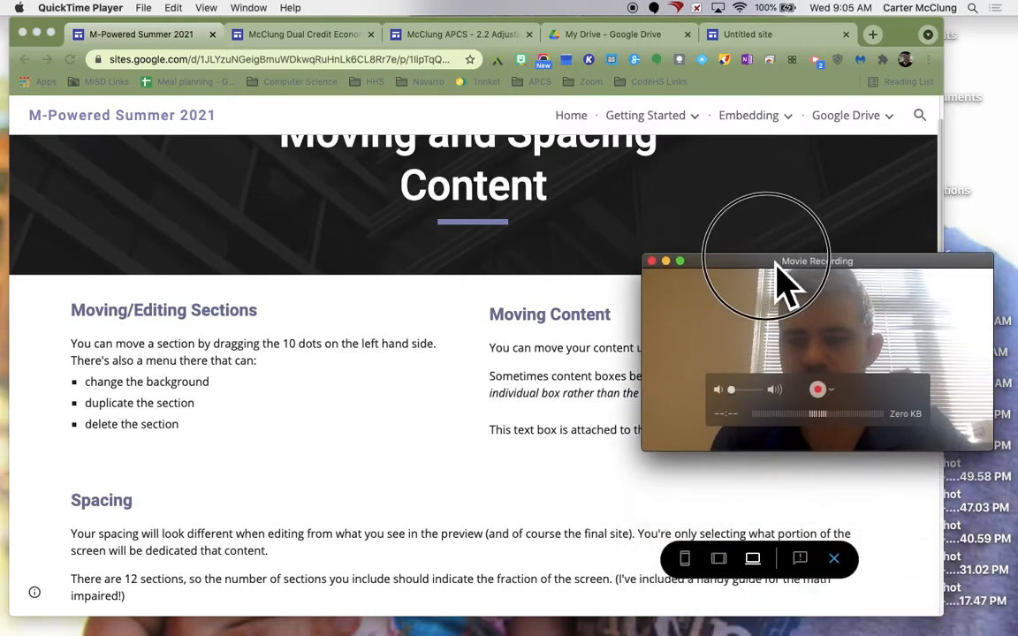
click(840, 570)
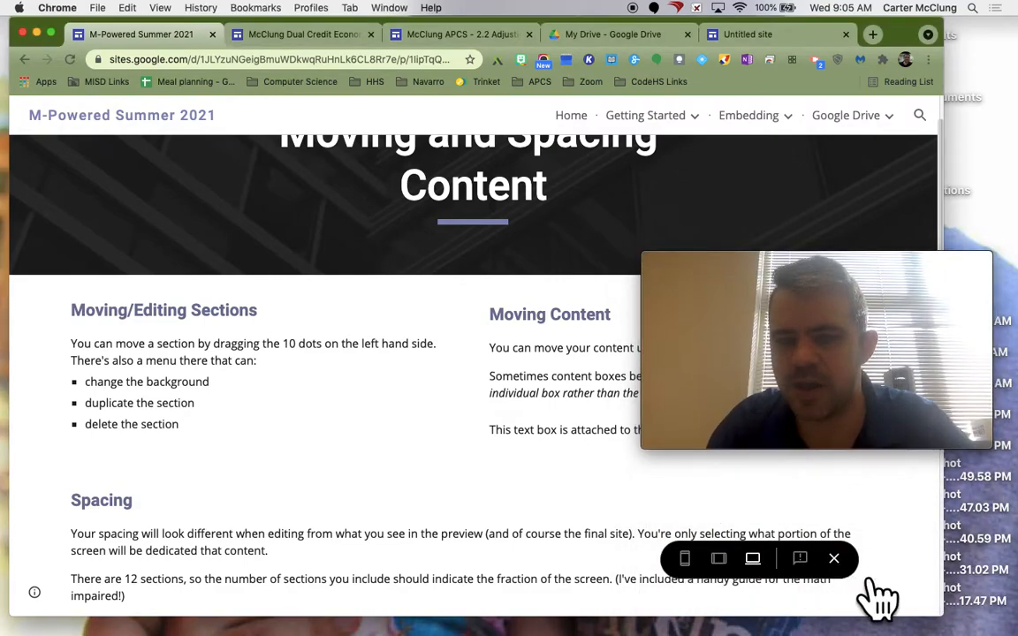
click(834, 559)
Step: Move the Movie Recording window down off most of the page list, enlarge it slightly, and return to the site editor
click(785, 258)
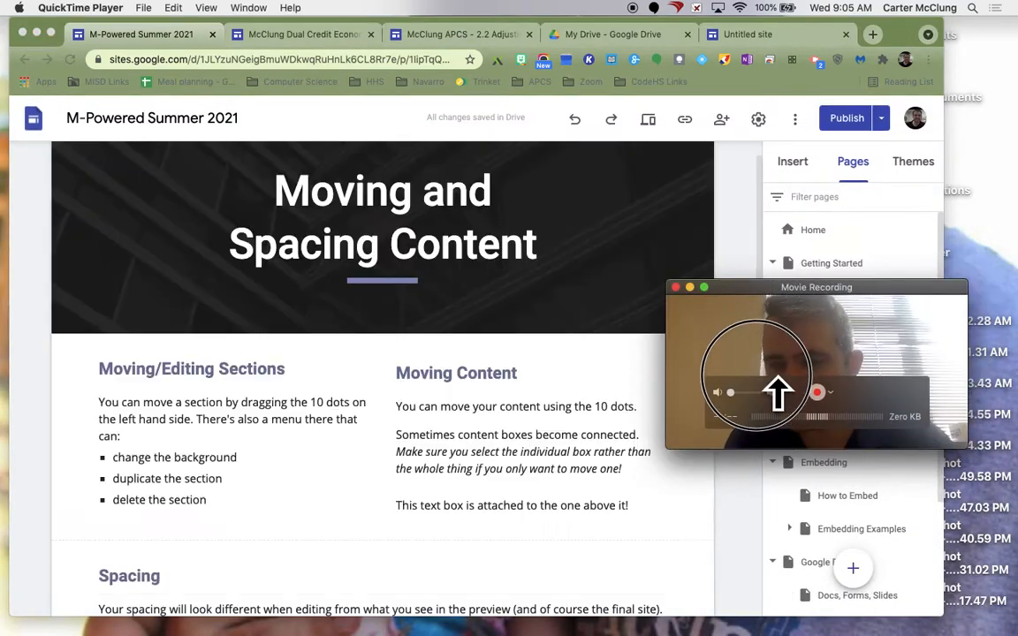
drag(767, 302, 789, 478)
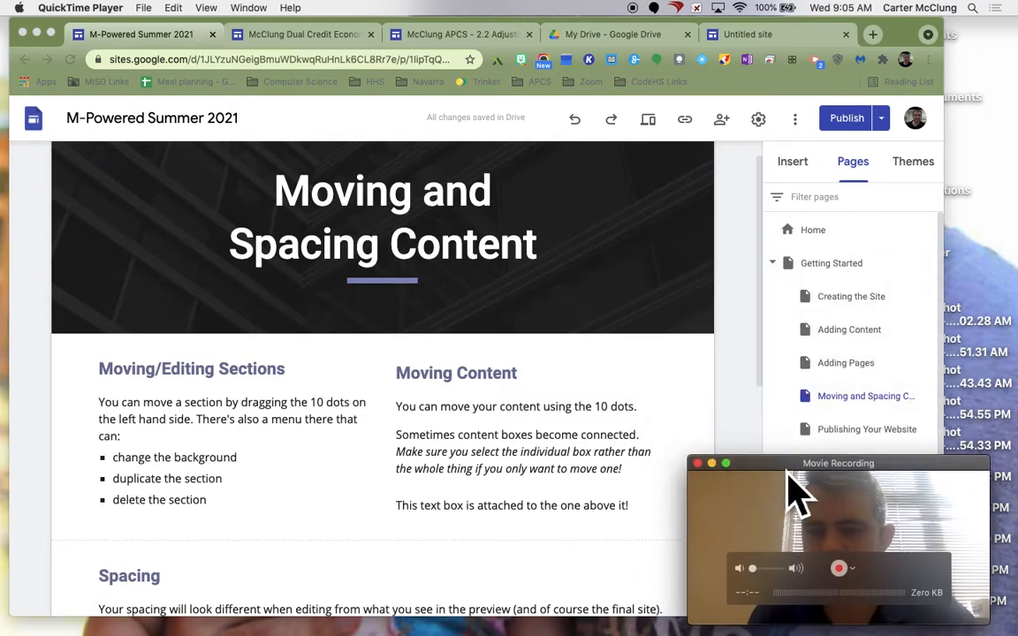
drag(709, 477, 654, 408)
click(672, 371)
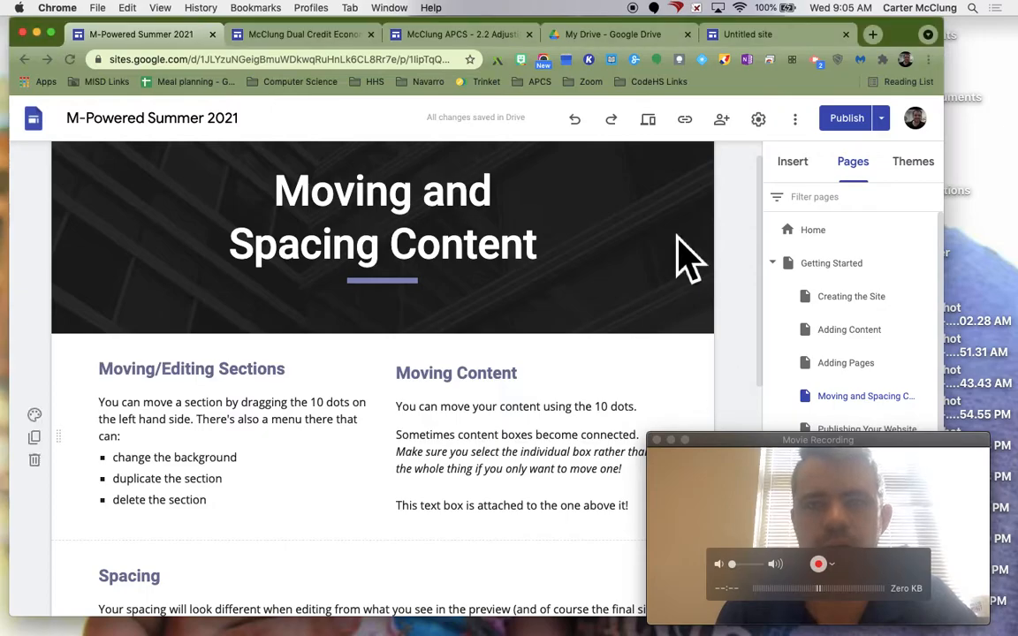